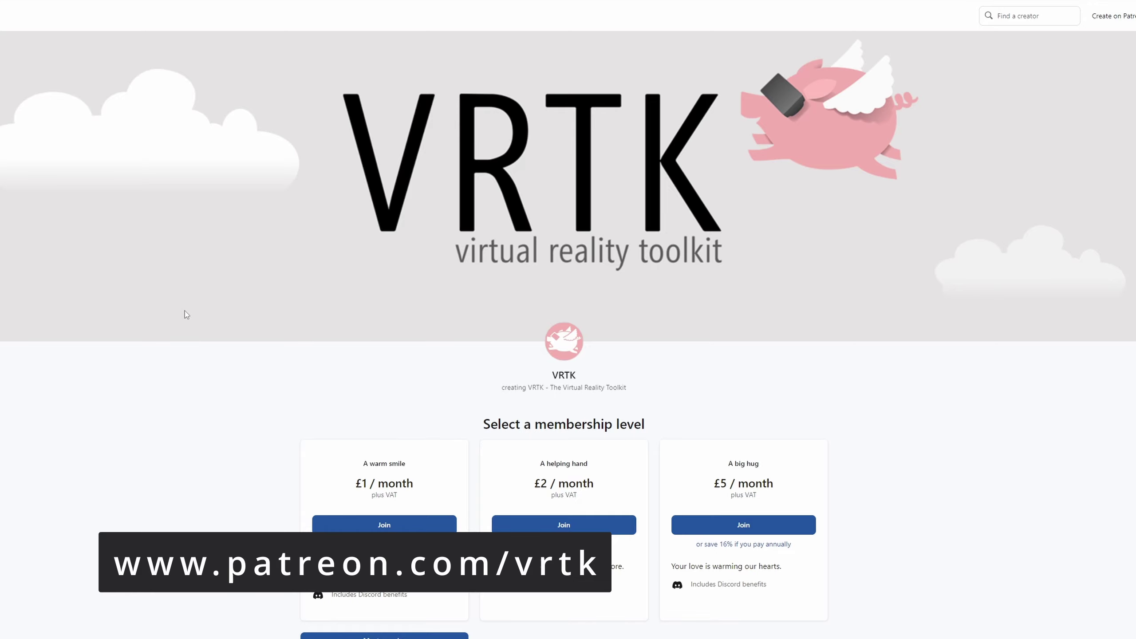
- Scroll down the VRTK Patreon page to the higher-priced membership tiers
scroll(187, 315, down, 5)
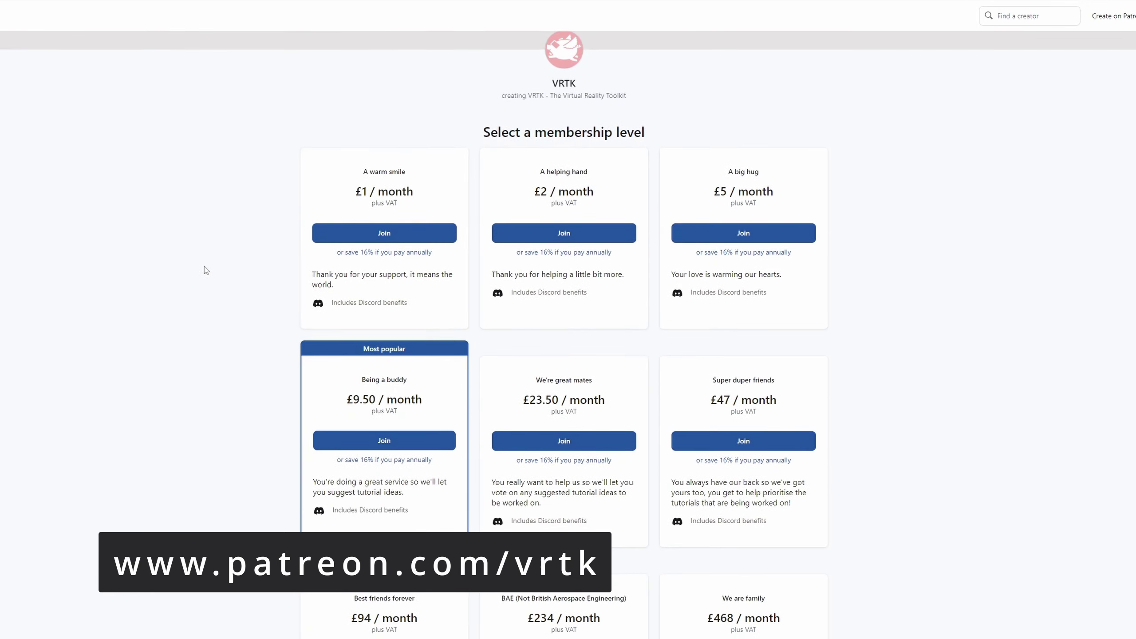
scroll(206, 270, down, 5)
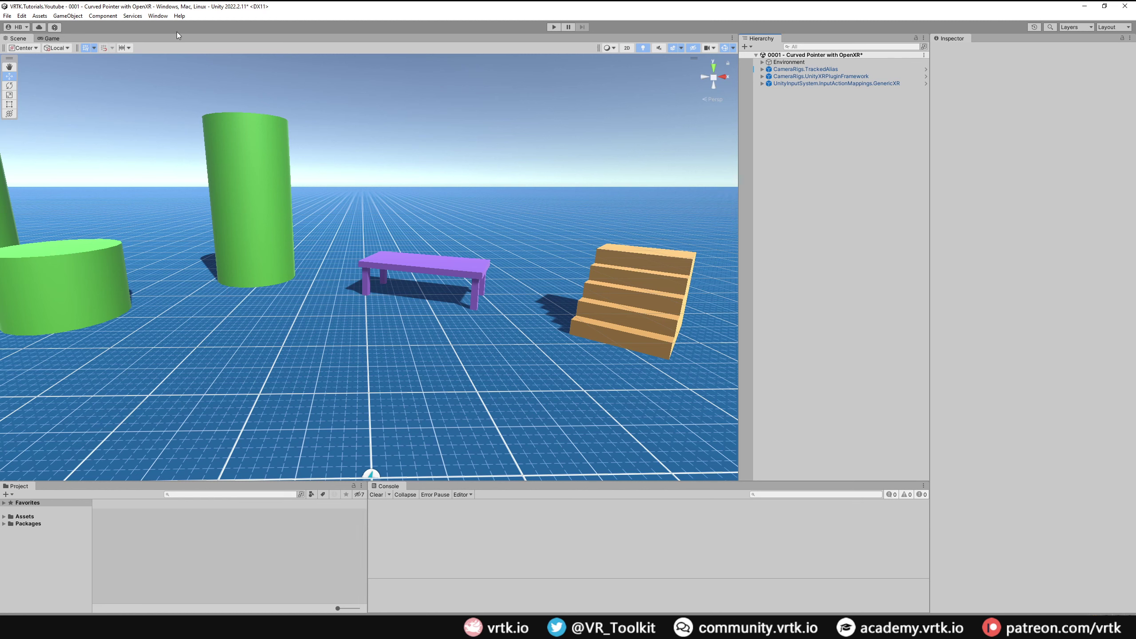
- Add the io.extendreality.tilia.indicators.objectpointers.unity package through the Tilia Package Importer
click(158, 15)
mouse_move(195, 87)
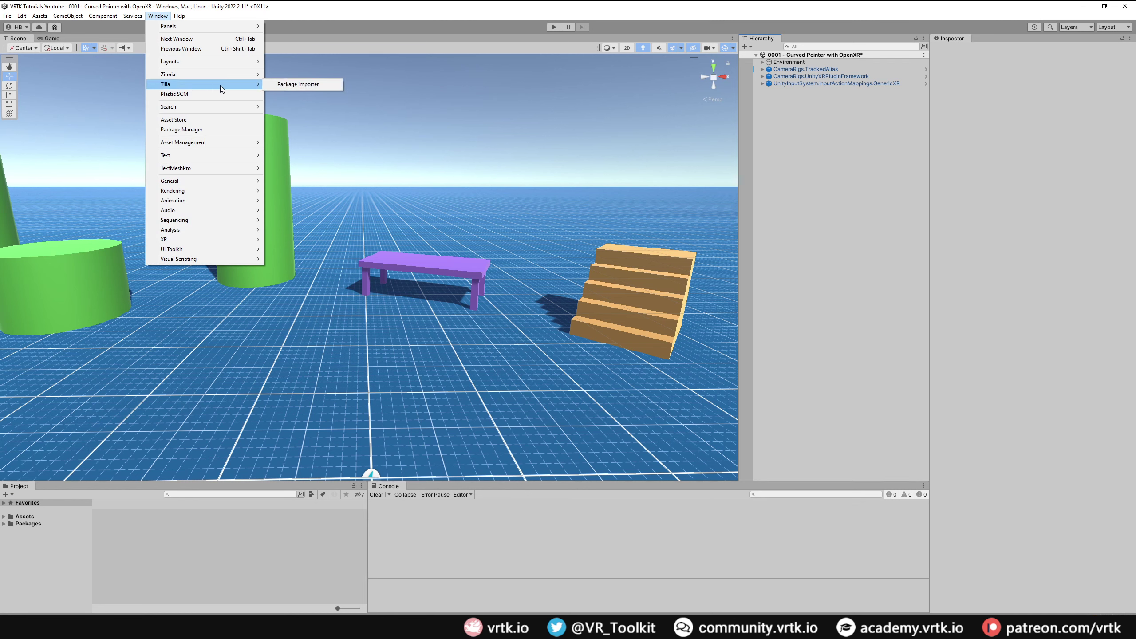
click(305, 85)
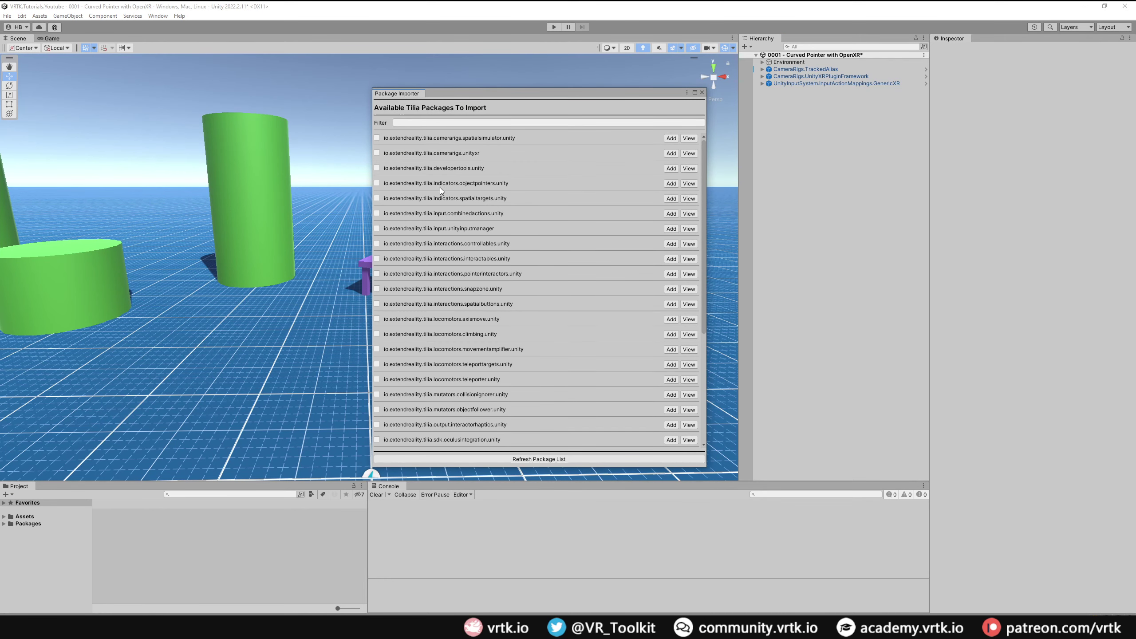
mouse_move(483, 185)
click(671, 183)
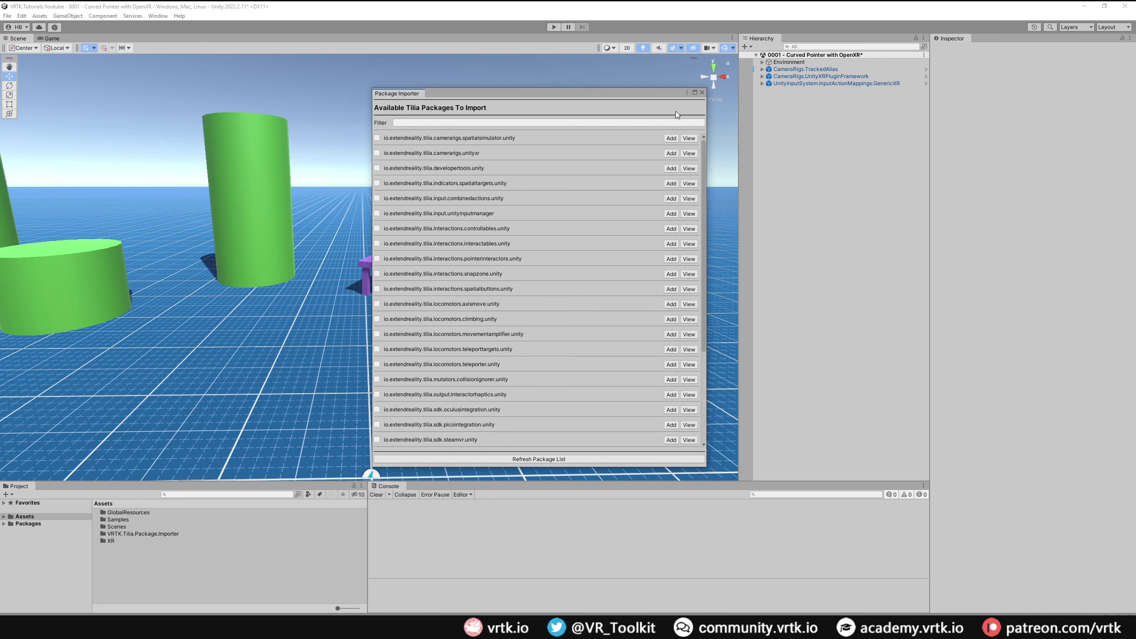
click(702, 93)
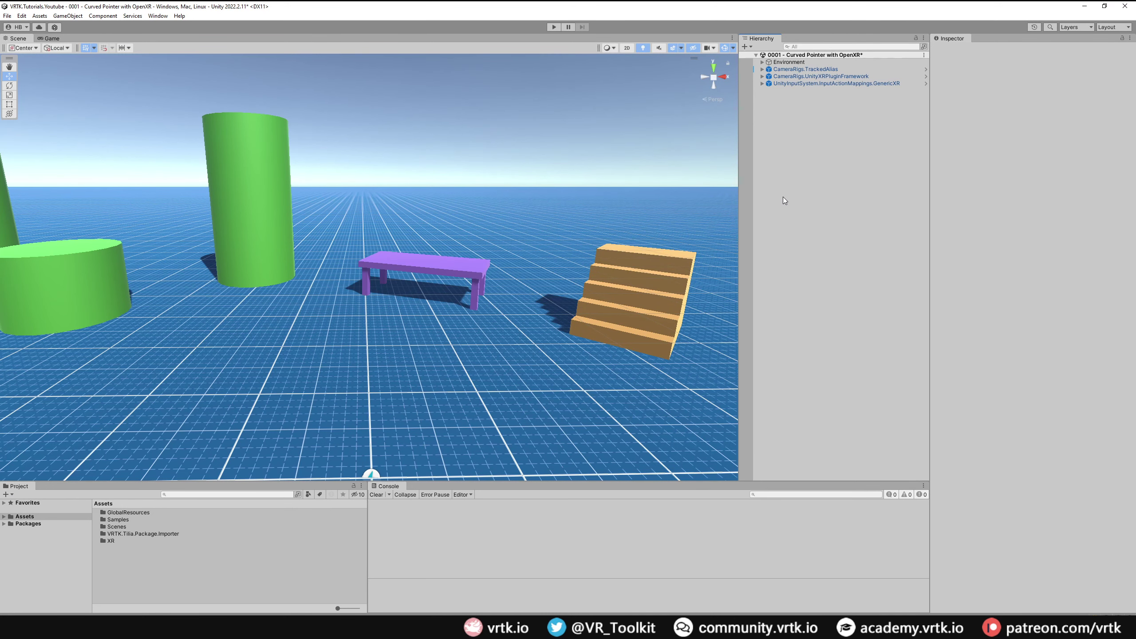
- Create an Indicators.ObjectPointers.Curved prefab in the Hierarchy from the Tilia > Prefabs > Indicators > ObjectPointers menu
right_click(796, 147)
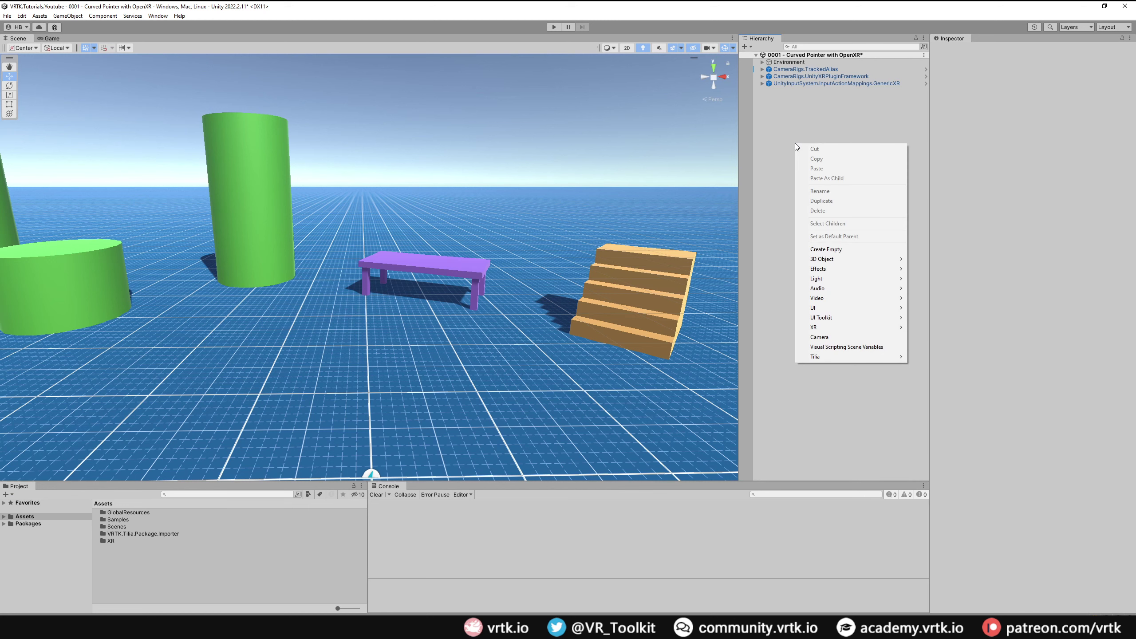
mouse_move(859, 357)
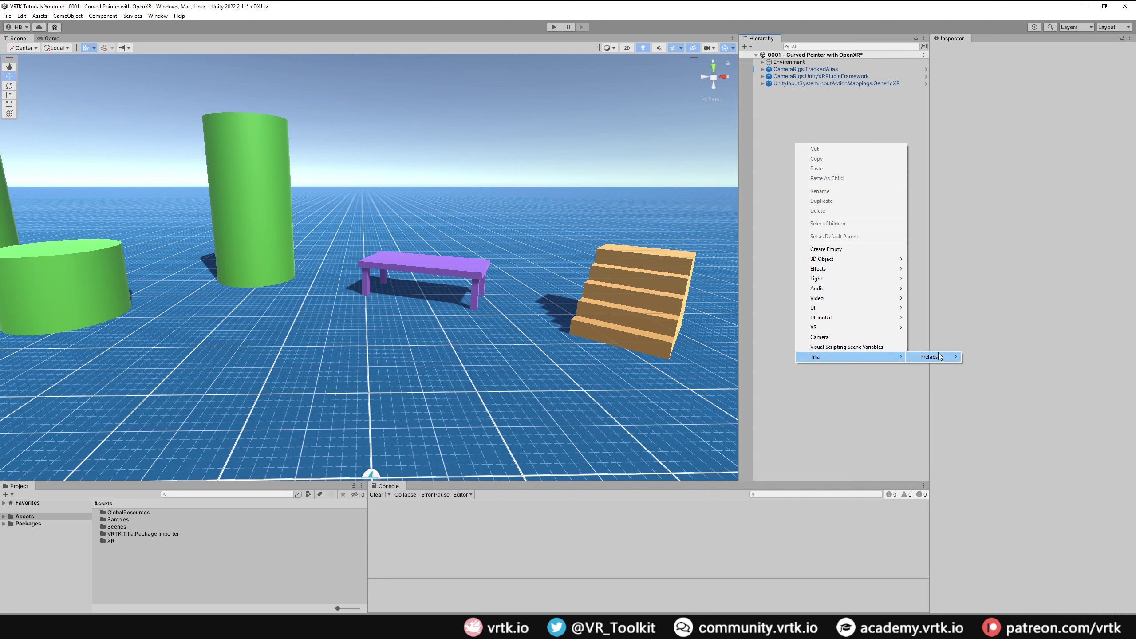
mouse_move(946, 360)
mouse_move(1007, 377)
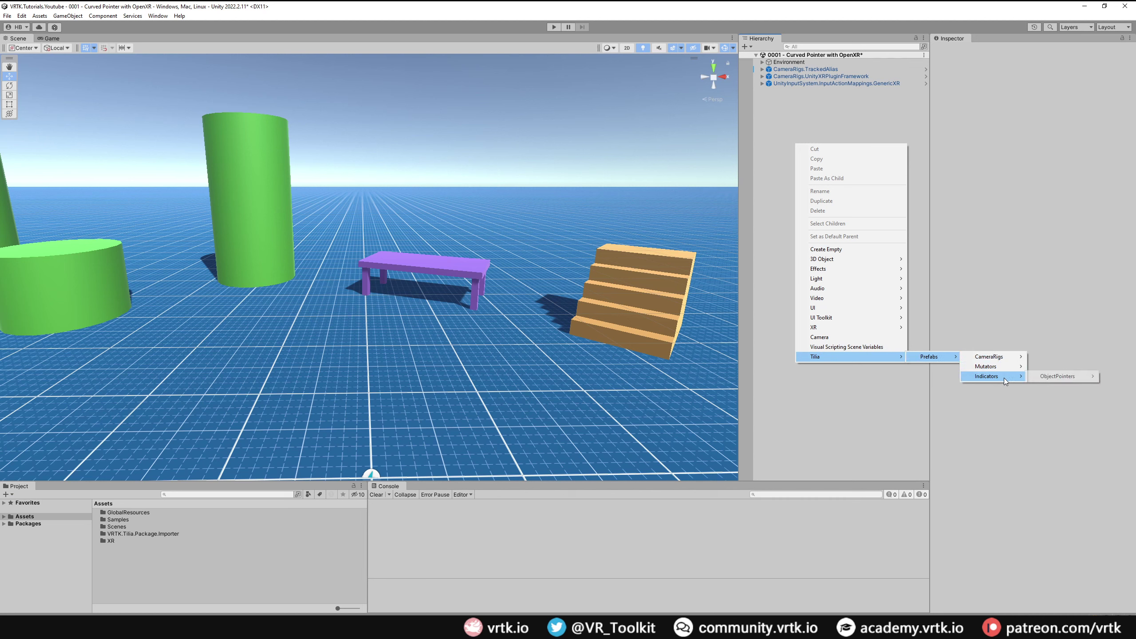
mouse_move(1053, 379)
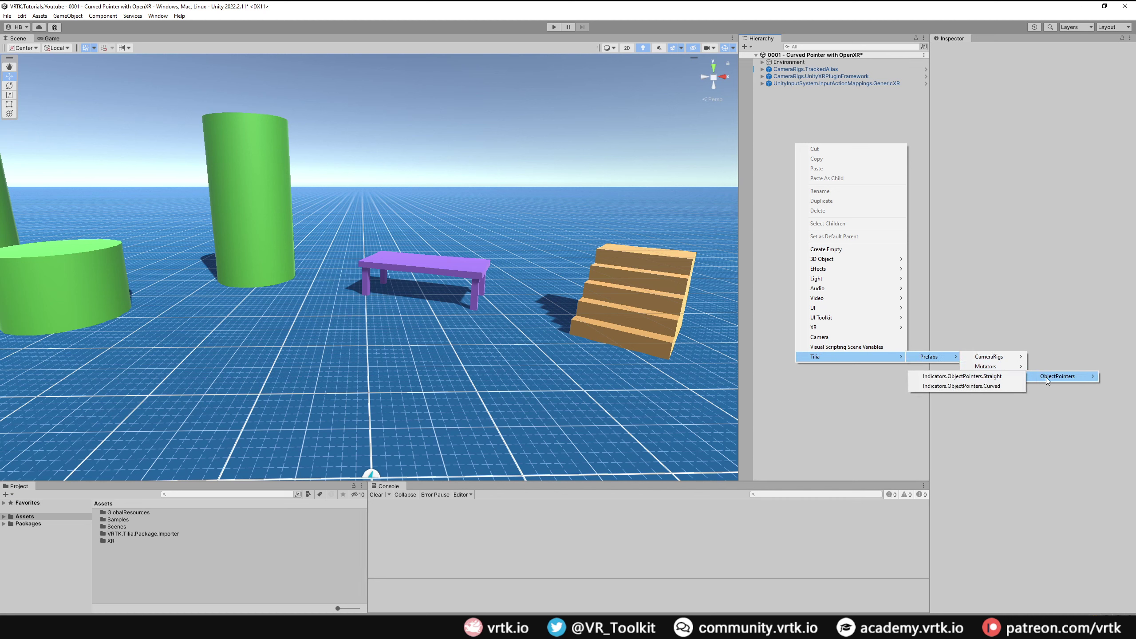
click(997, 388)
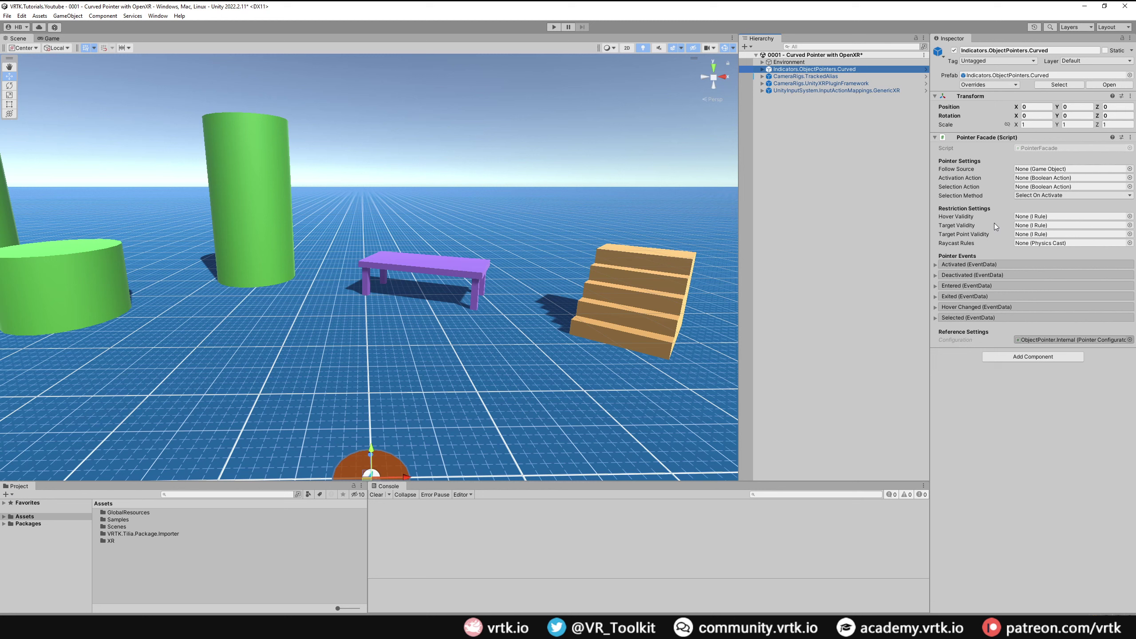
- Expand CameraRigs.TrackedAlias and its Aliases child to show the controller aliases
mouse_move(974, 172)
click(762, 76)
click(769, 83)
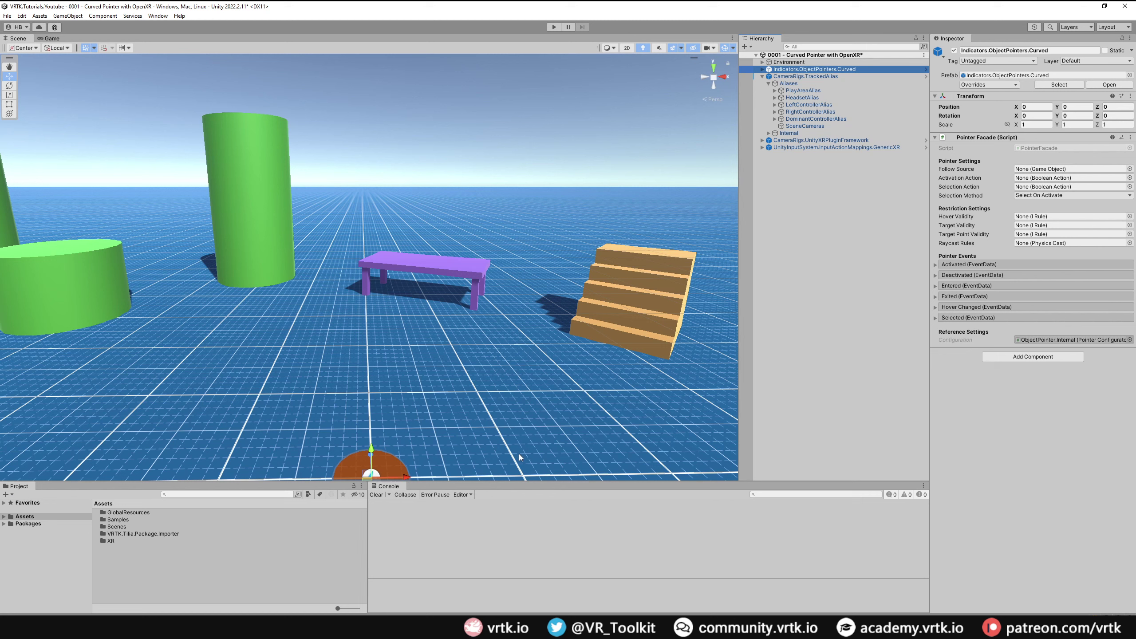
- Drag Poses.GenericXR from Samples/Tilia Input UnityInputSystem/2.3.3/GenericXR into the Hierarchy
double_click(125, 520)
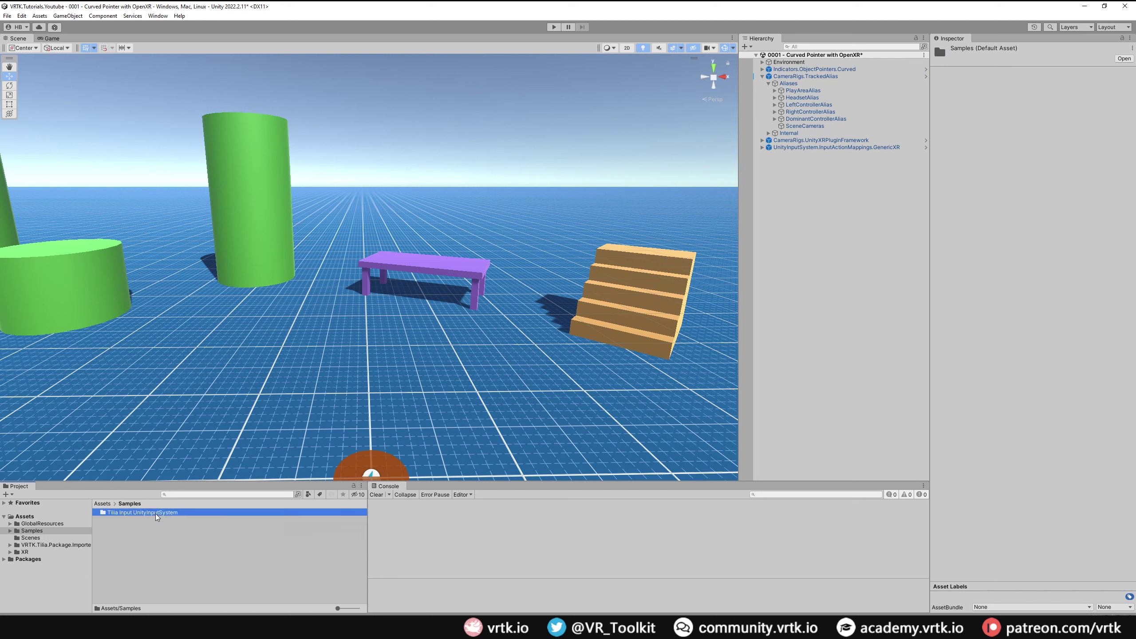
double_click(155, 514)
double_click(132, 514)
click(131, 514)
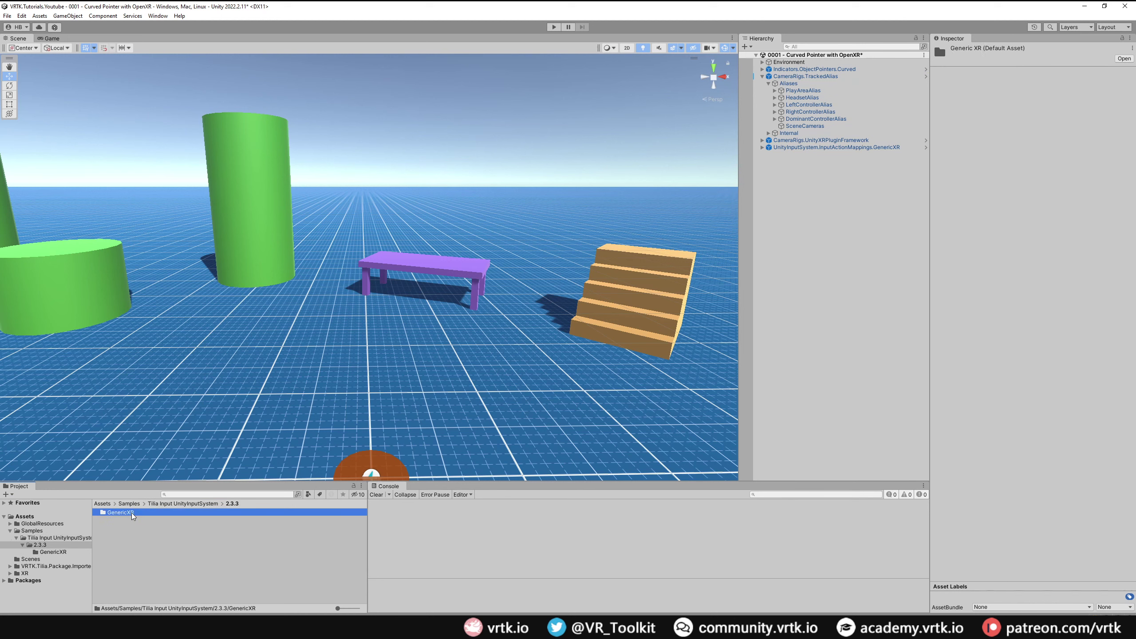
double_click(150, 514)
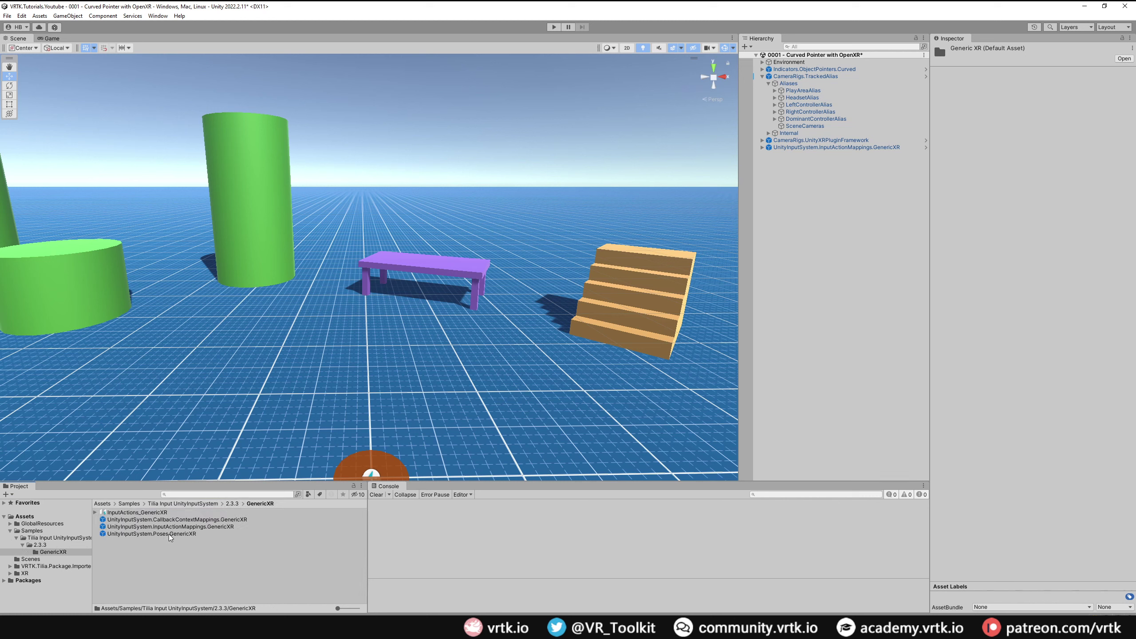
drag(169, 535, 787, 247)
- Set the curved pointer's Follow Source to the poses prefab's RightPointer
click(762, 155)
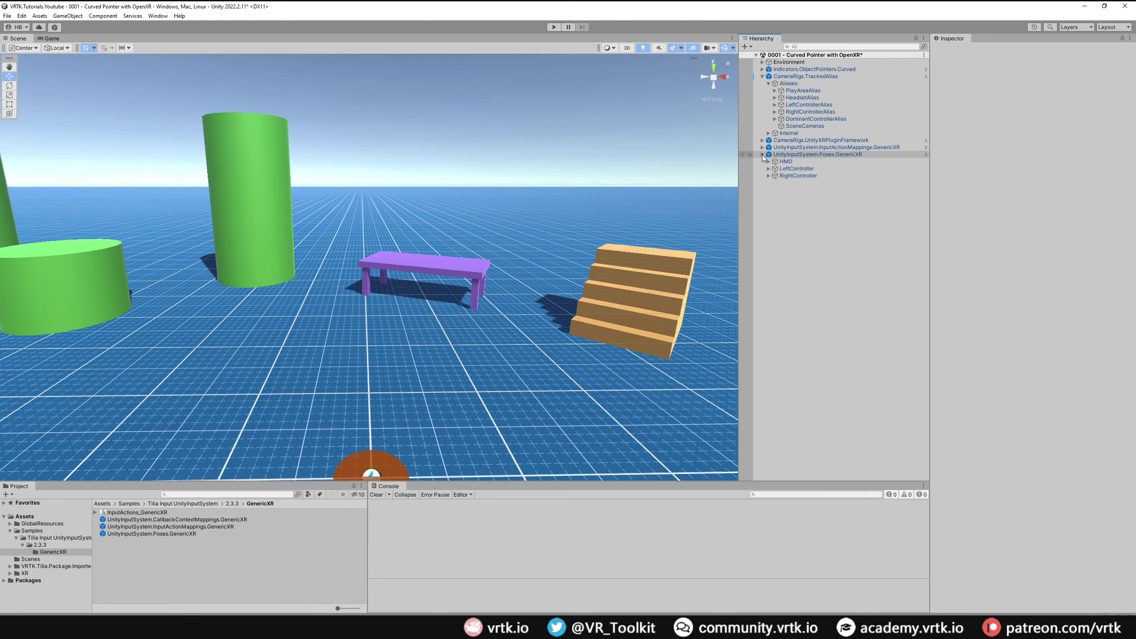
click(768, 175)
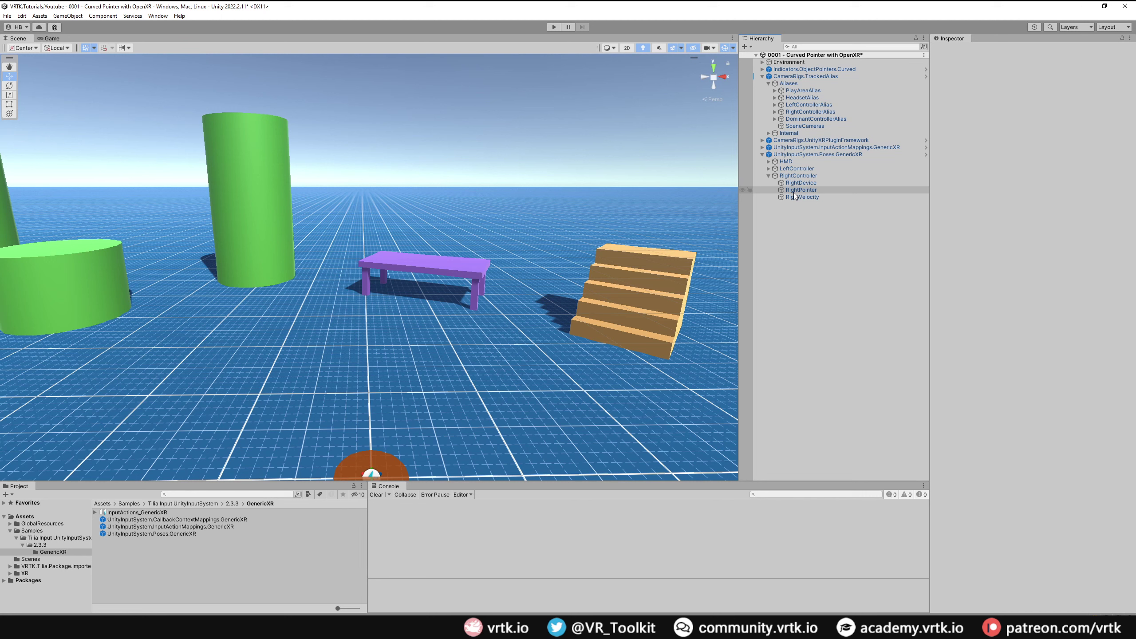
click(762, 77)
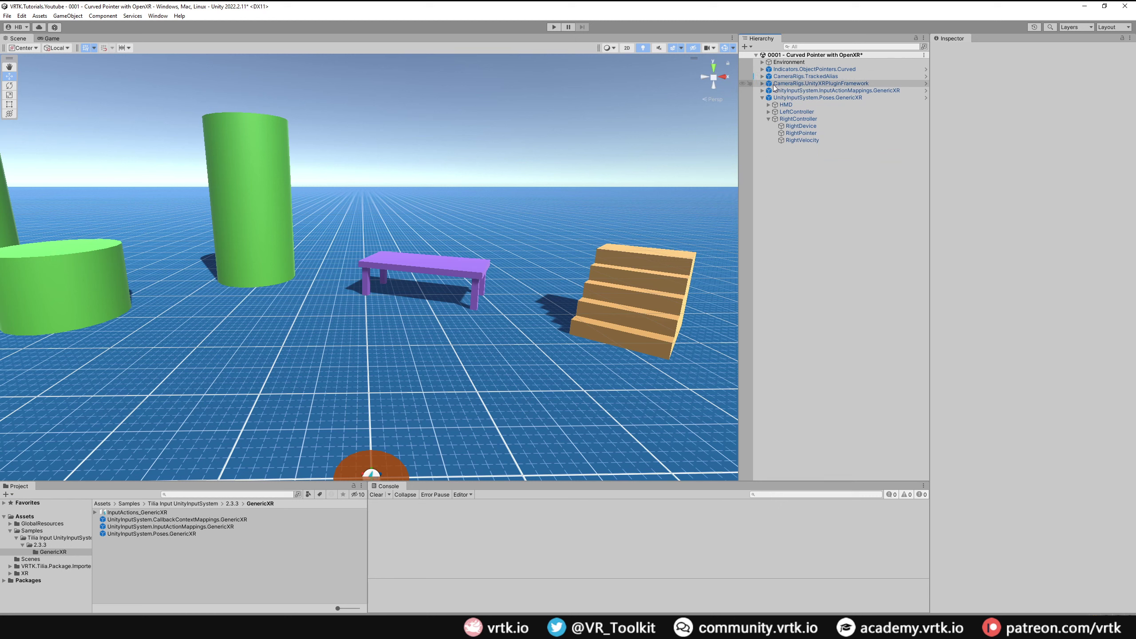
click(845, 70)
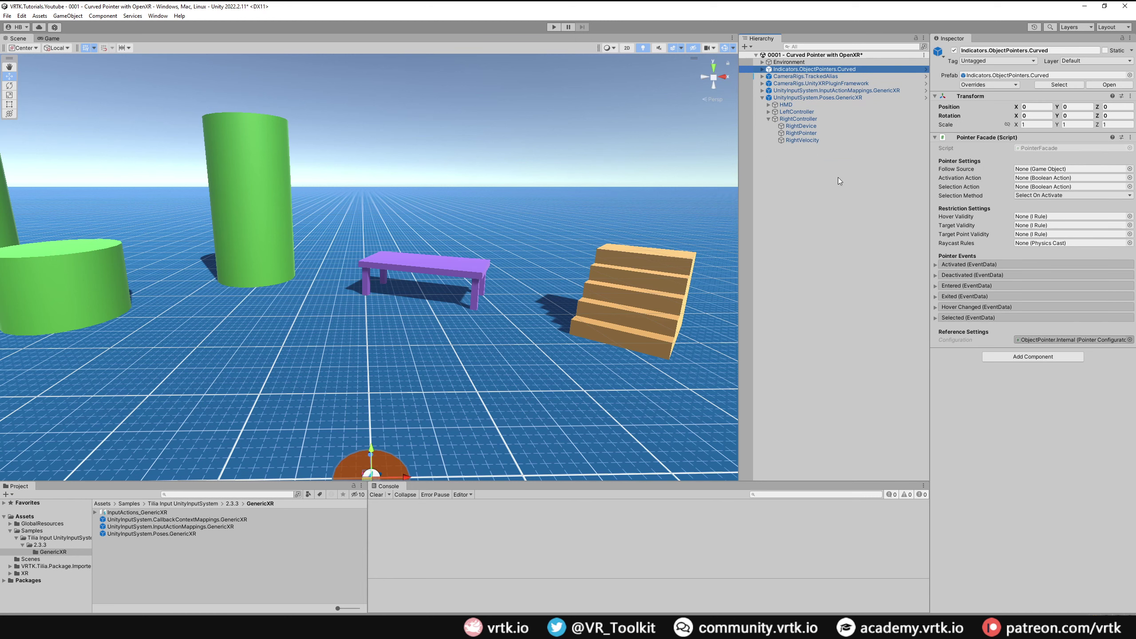
click(807, 134)
drag(807, 139, 1060, 170)
click(762, 97)
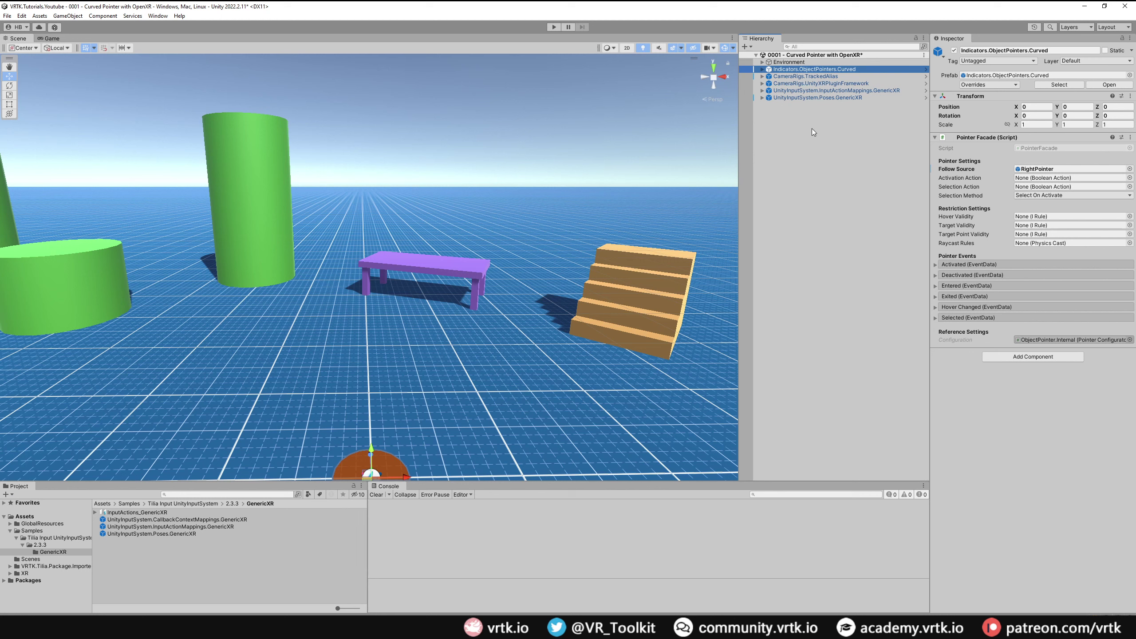
- Assign RightThumbstick_Touch as Activation Action and RightThumbstick_Press as Selection Action on the curved pointer
click(762, 91)
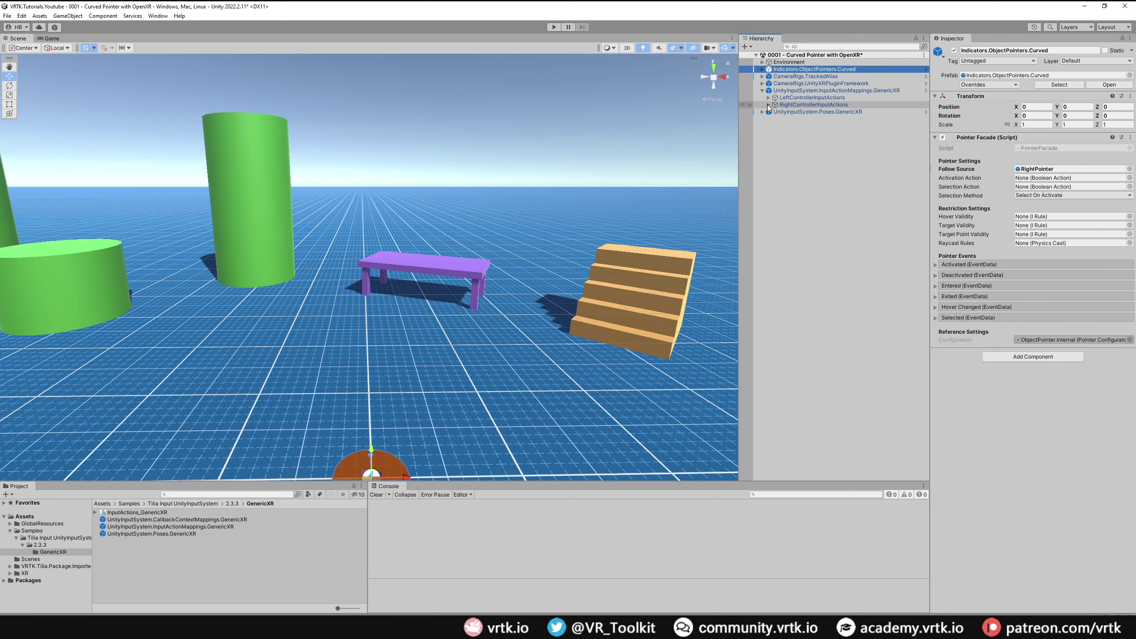
click(769, 106)
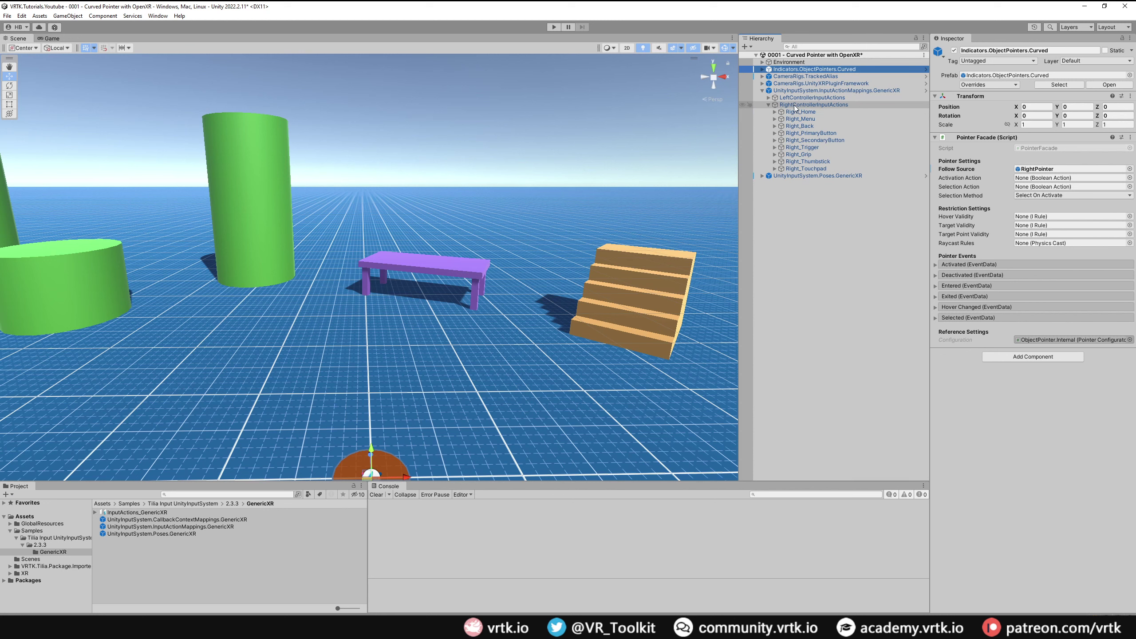
click(775, 162)
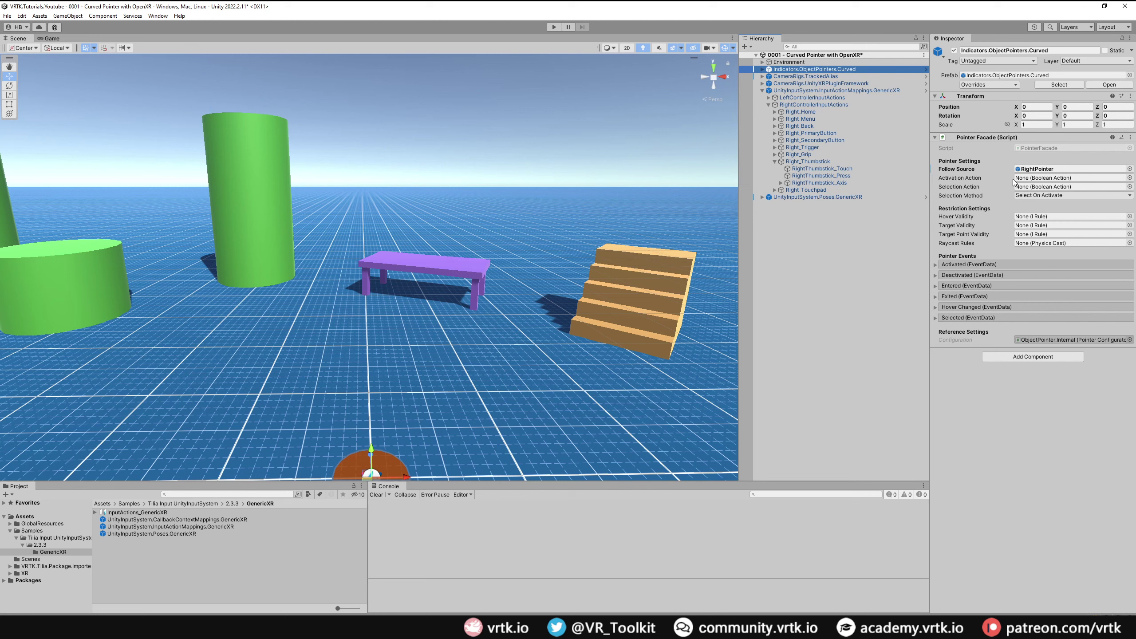
click(814, 169)
drag(814, 172, 1030, 180)
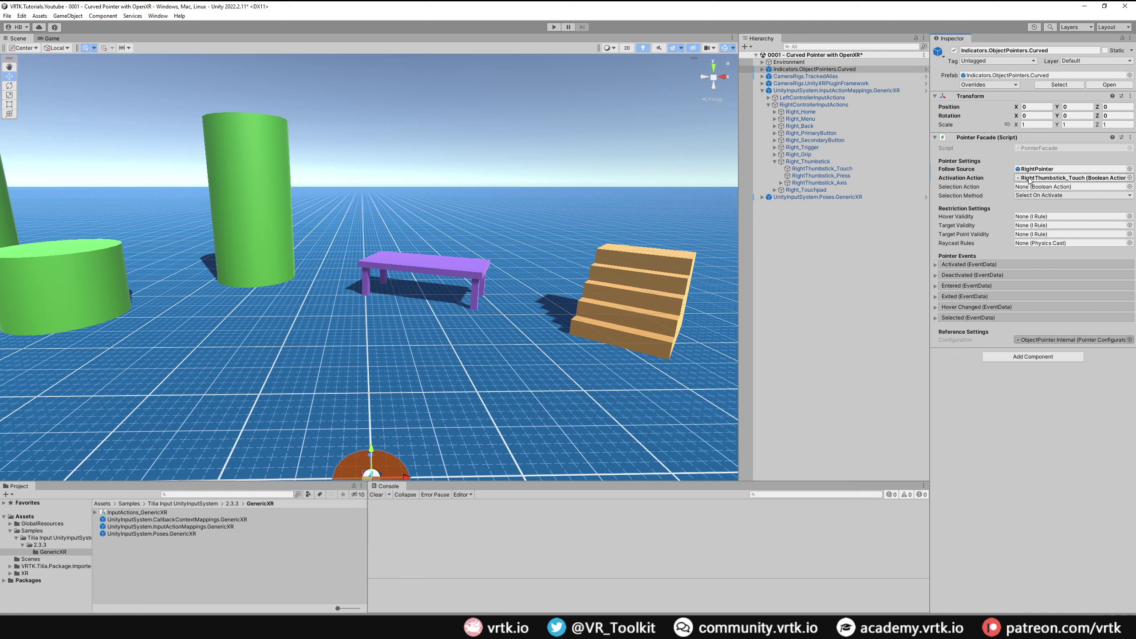
click(826, 177)
drag(826, 178, 1033, 190)
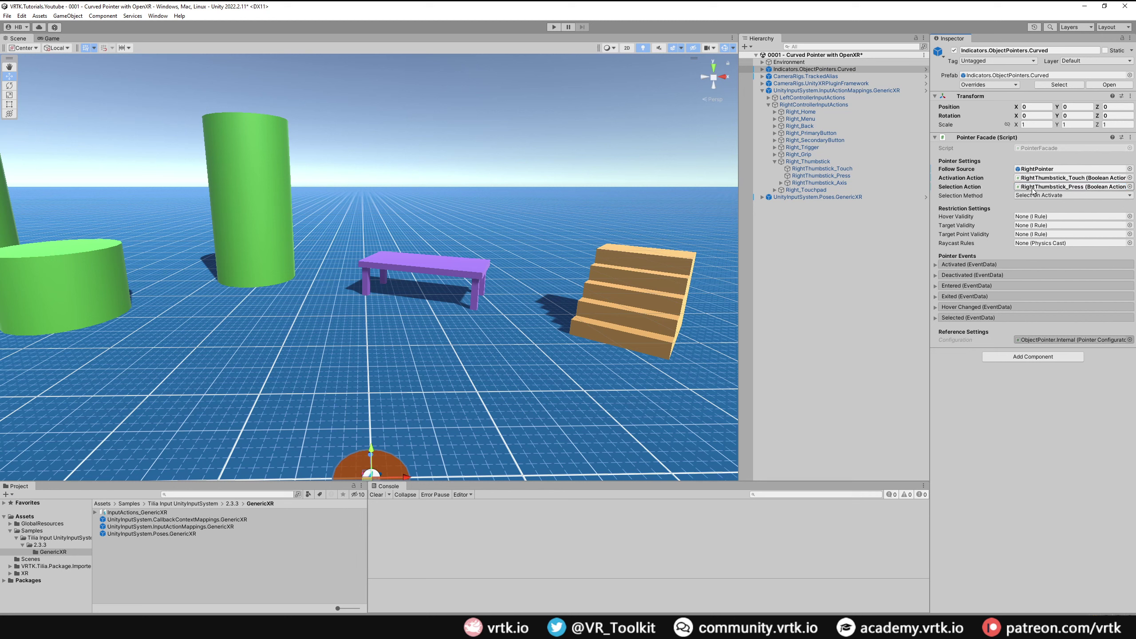
click(763, 90)
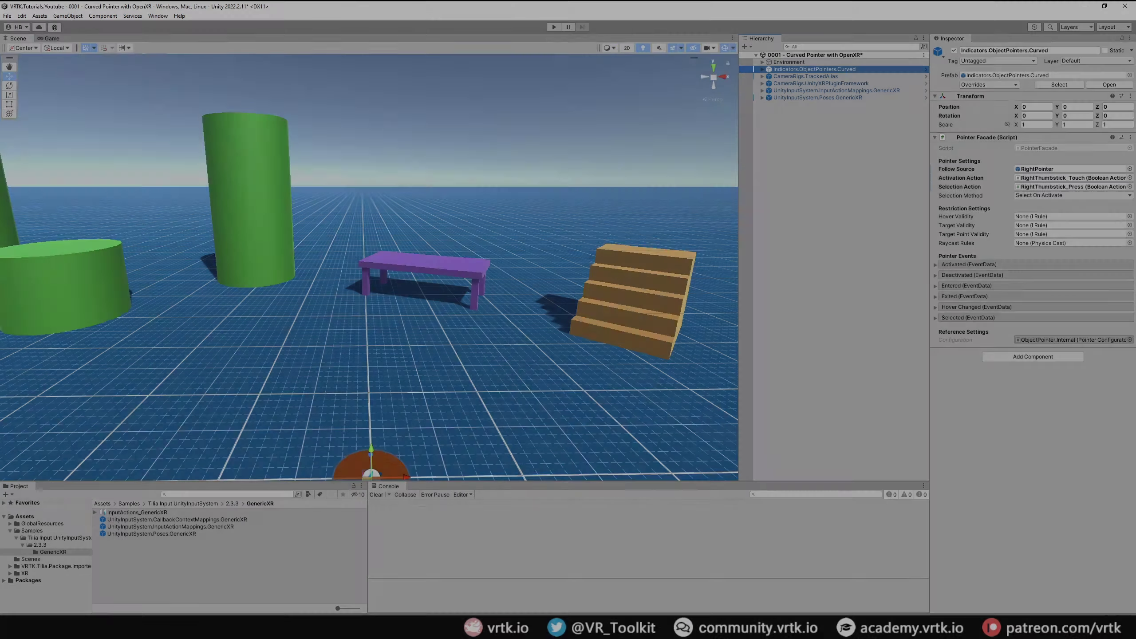
- Enter play mode with Ctrl+P to test the curved pointer in the Game view
key(ctrl+p)
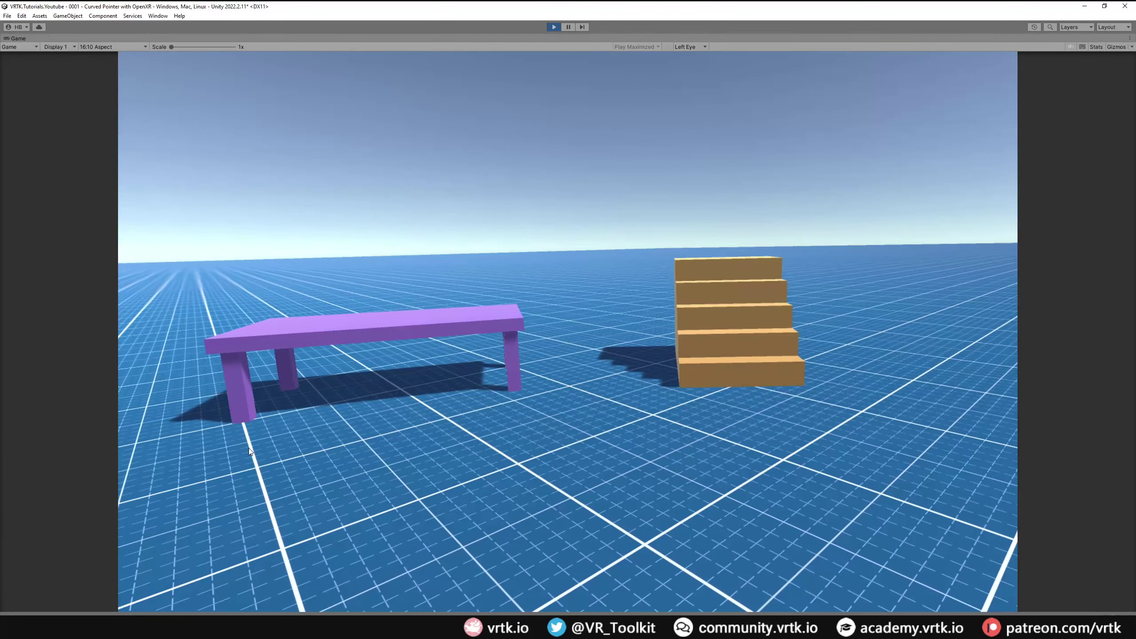